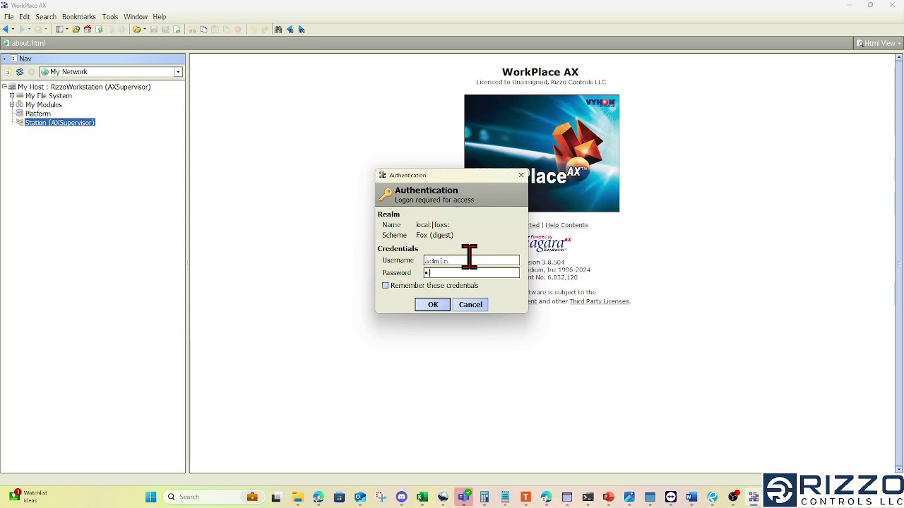
# Step: Log on to the AXSupervisor station and save a station backup as backup_AXSupervisor_241209_1214.dist in the backups folder
pyautogui.press('Return')
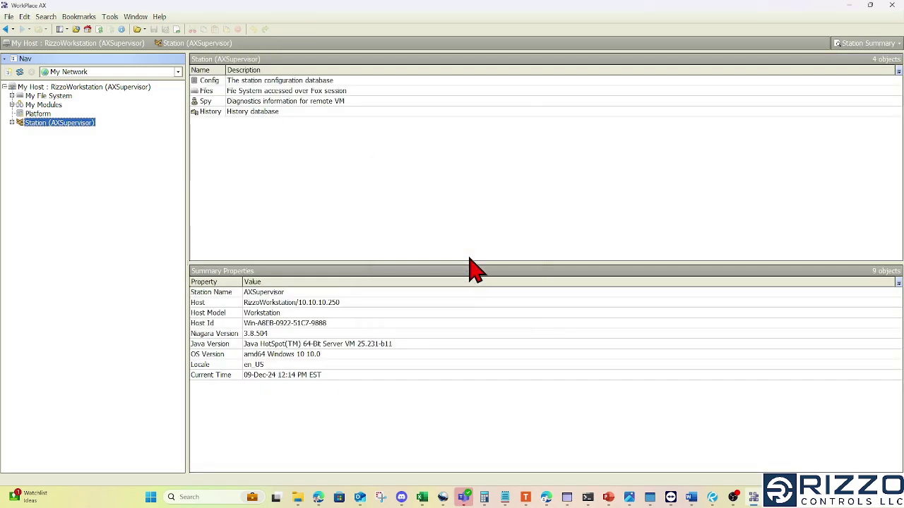
pyautogui.rightClick(51, 127)
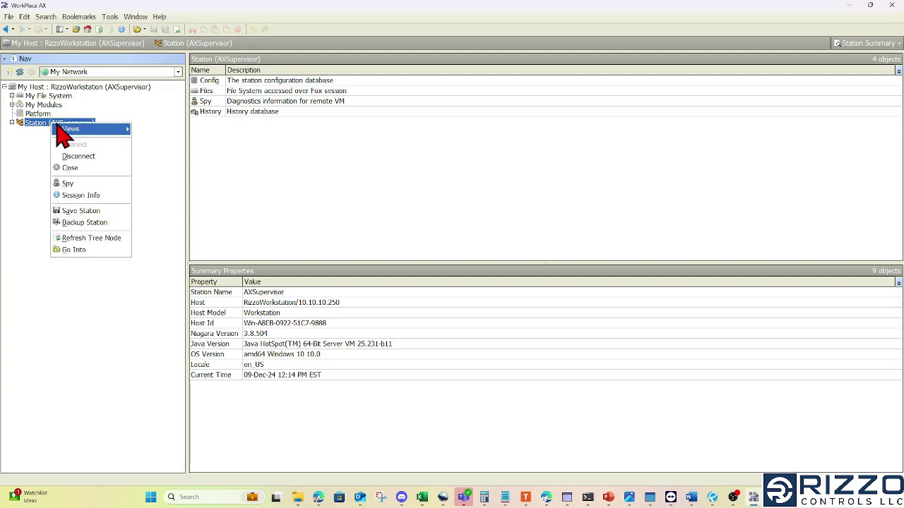
pyautogui.moveTo(54, 131)
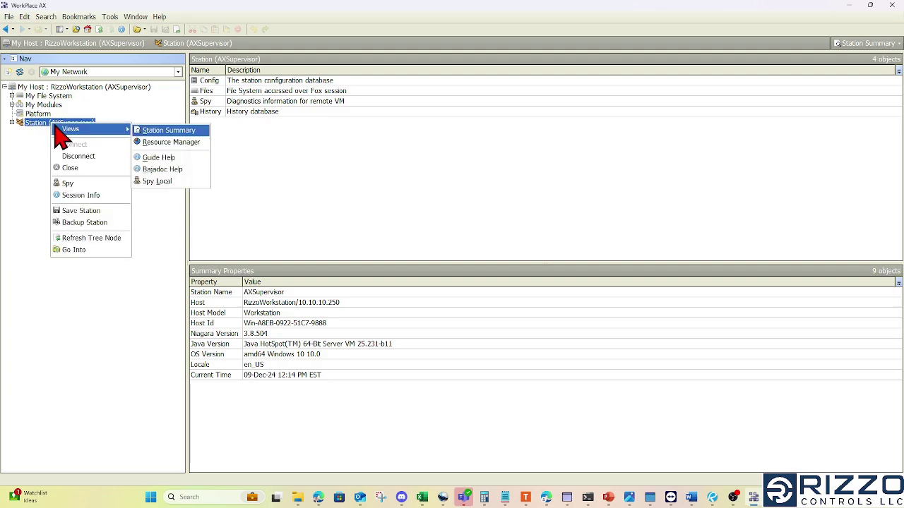
pyautogui.click(91, 224)
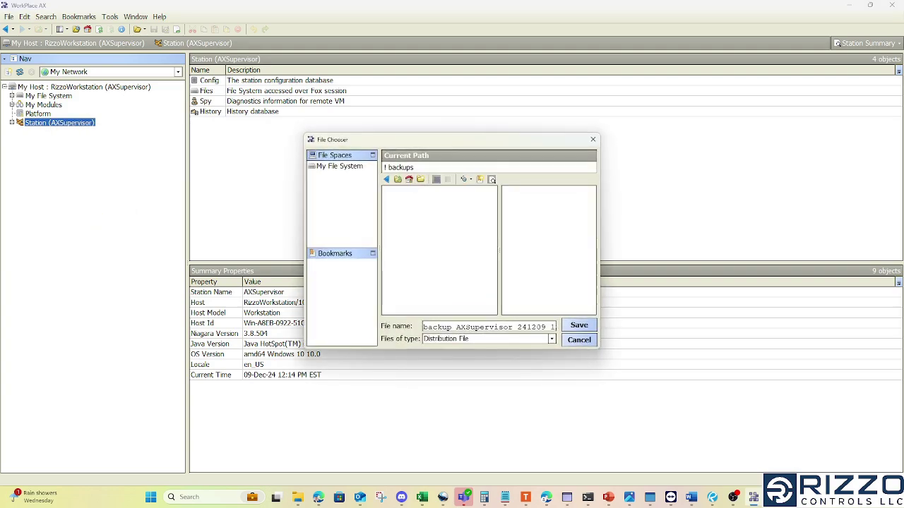
pyautogui.moveTo(600, 310); pyautogui.dragTo(732, 308)
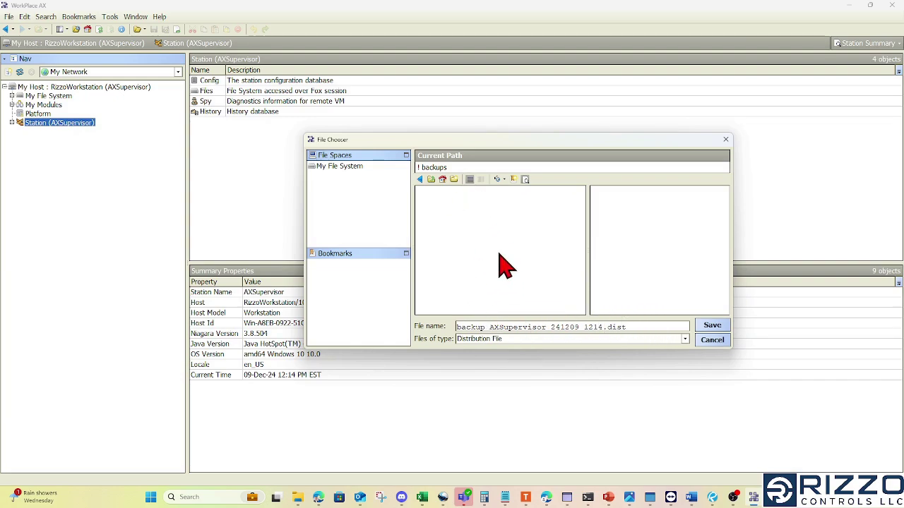
pyautogui.click(724, 327)
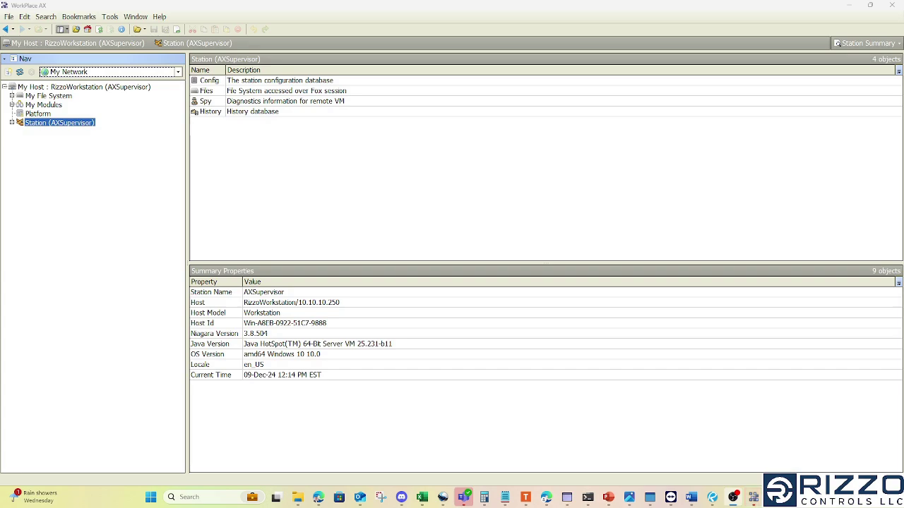
# Step: Show the Jobs side bar and examine the latest Fox Backup's job log for where the backup files were written
pyautogui.click(66, 32)
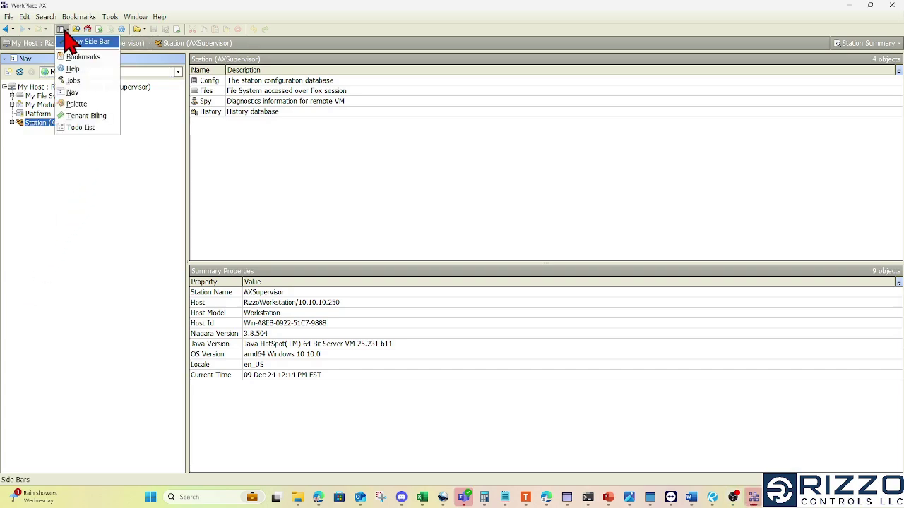
pyautogui.click(89, 81)
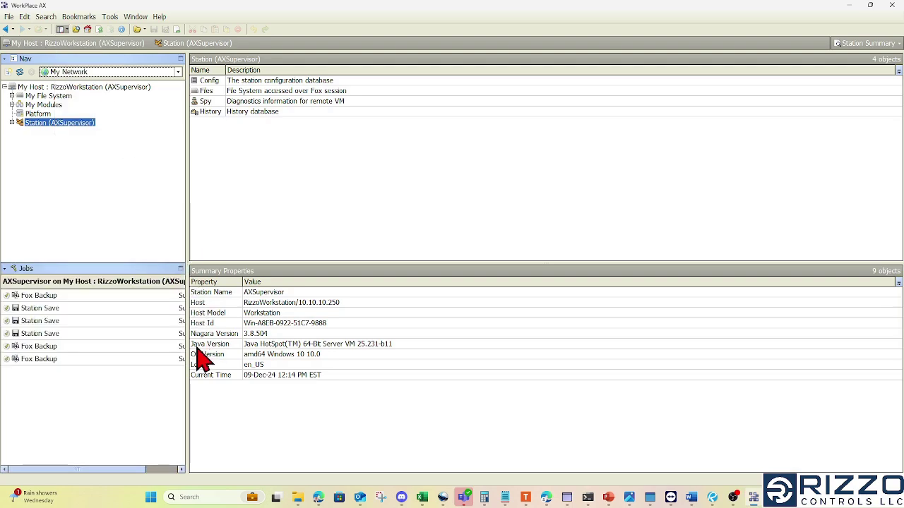
pyautogui.moveTo(187, 346); pyautogui.dragTo(271, 348)
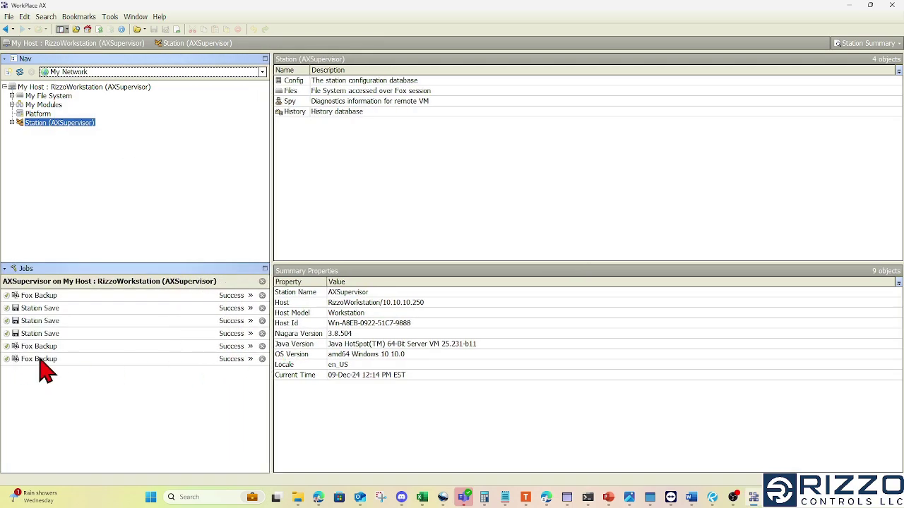
pyautogui.click(250, 359)
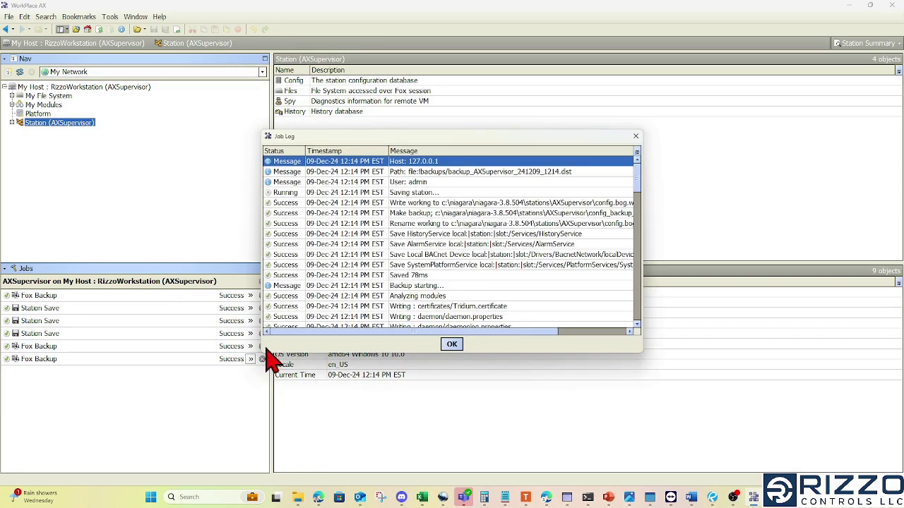
pyautogui.click(579, 171)
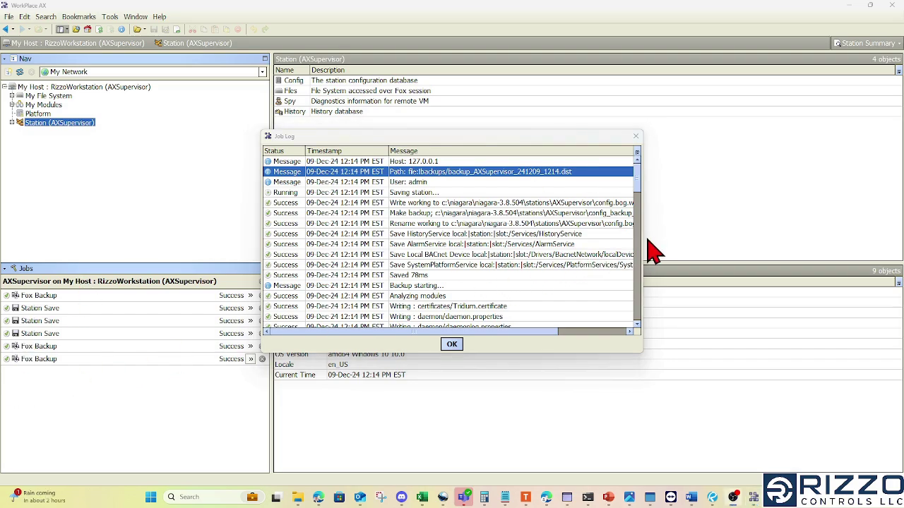
pyautogui.moveTo(641, 236); pyautogui.dragTo(797, 236)
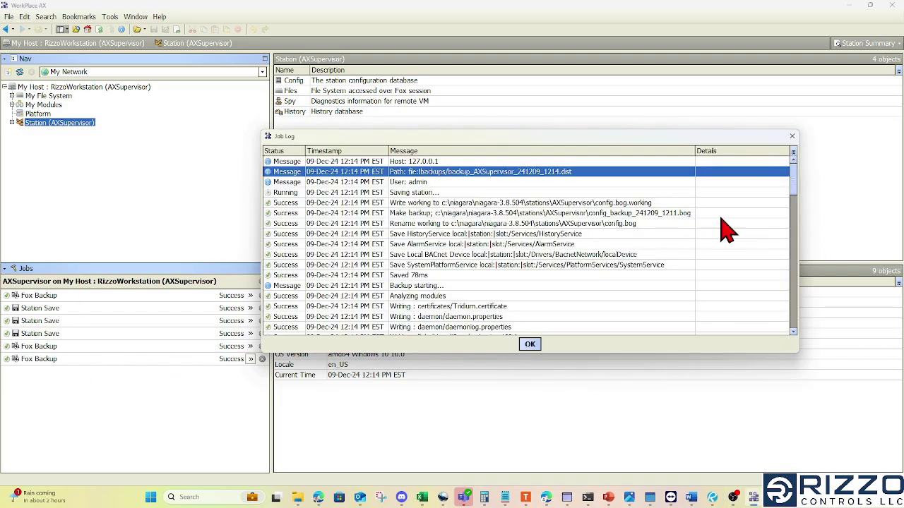
pyautogui.click(444, 213)
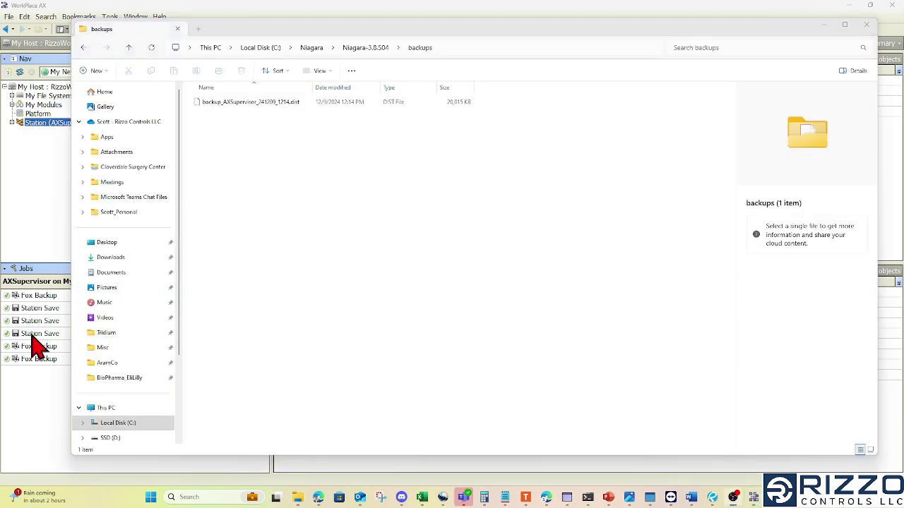
# Step: Copy the path of the backups folder from File Explorer and paste it into a blank Notepad document
pyautogui.moveTo(333, 31); pyautogui.dragTo(315, 35)
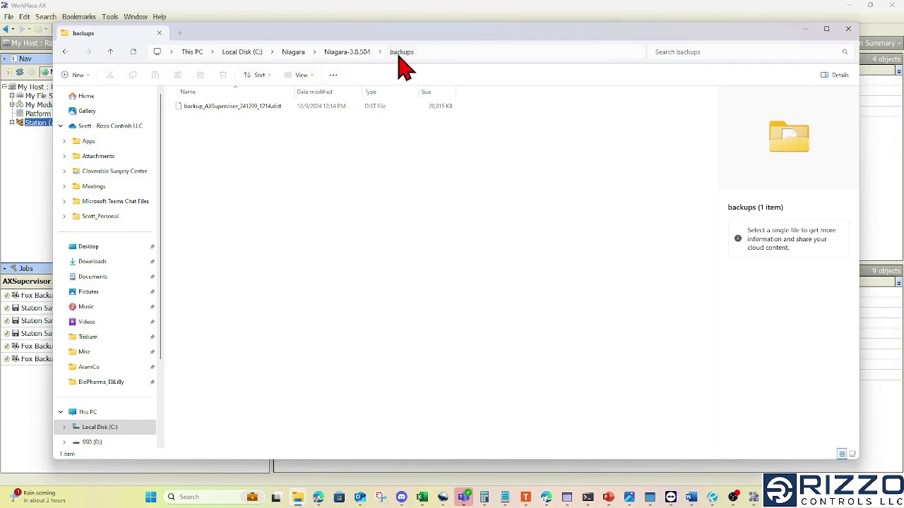
pyautogui.click(490, 51)
pyautogui.hotkey('ctrl', 'c')
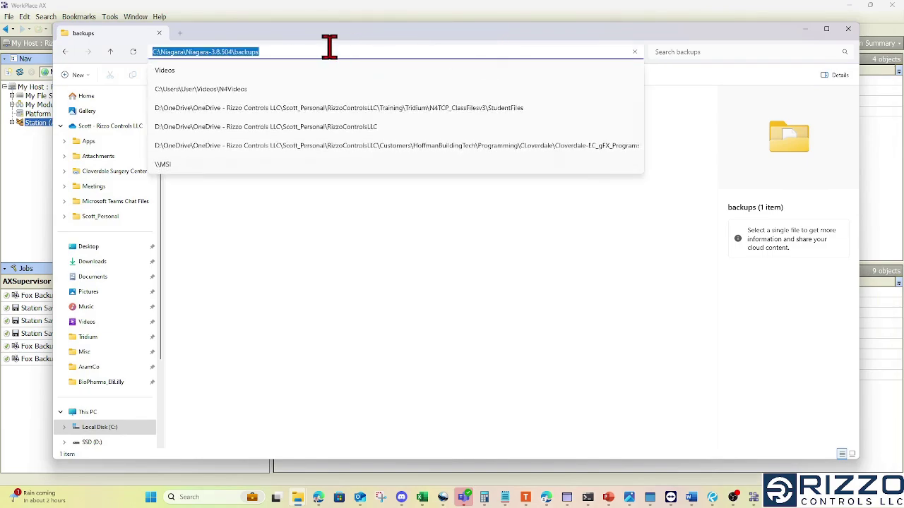
pyautogui.click(505, 497)
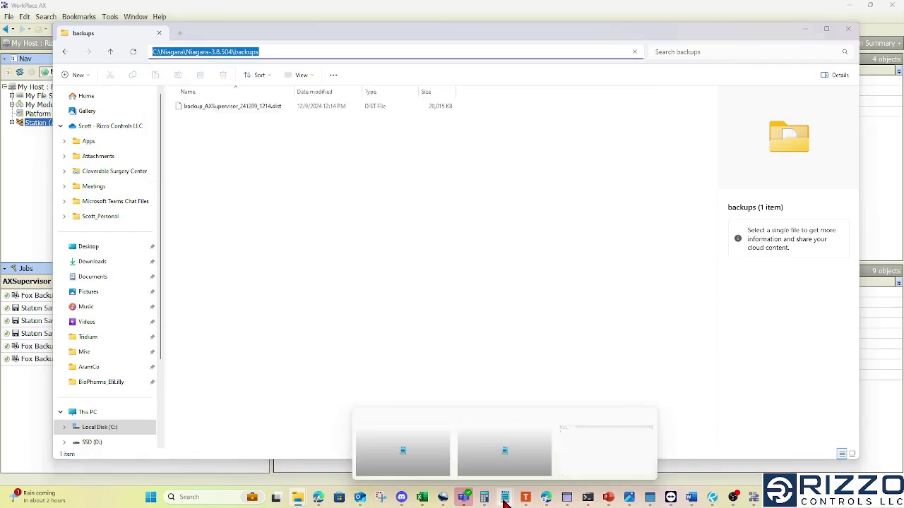
pyautogui.click(596, 442)
pyautogui.hotkey('ctrl', 'v')
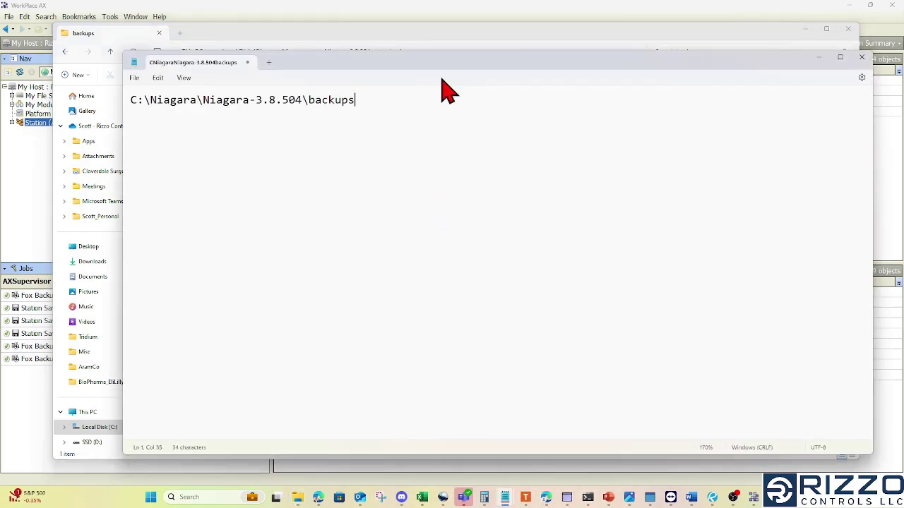
# Step: Append \backup_AXSupervisor_241209_1214.dist to the folder path in Notepad, keeping the file listing in view
pyautogui.moveTo(452, 61); pyautogui.dragTo(415, 151)
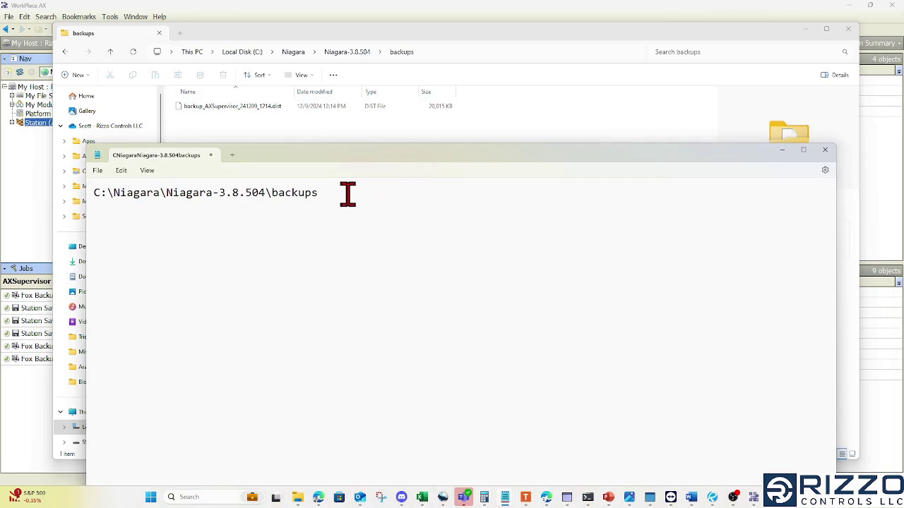
pyautogui.write('\\')
pyautogui.write('backup_AXSupervisor_241209_1214.dist')
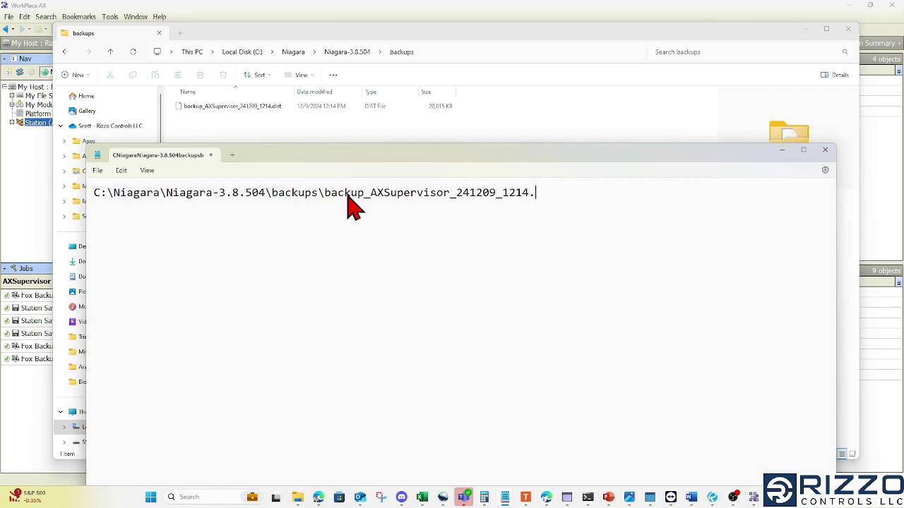
pyautogui.click(258, 117)
pyautogui.click(232, 111)
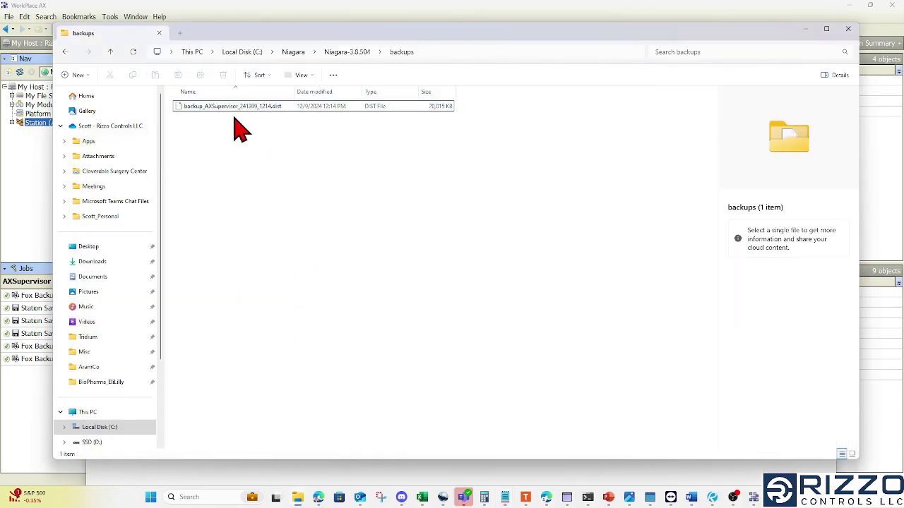
pyautogui.rightClick(231, 111)
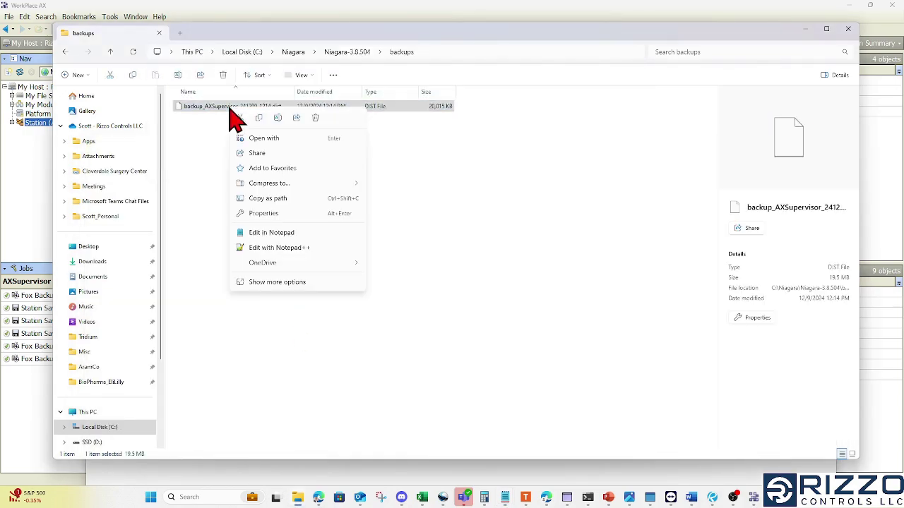
pyautogui.click(278, 117)
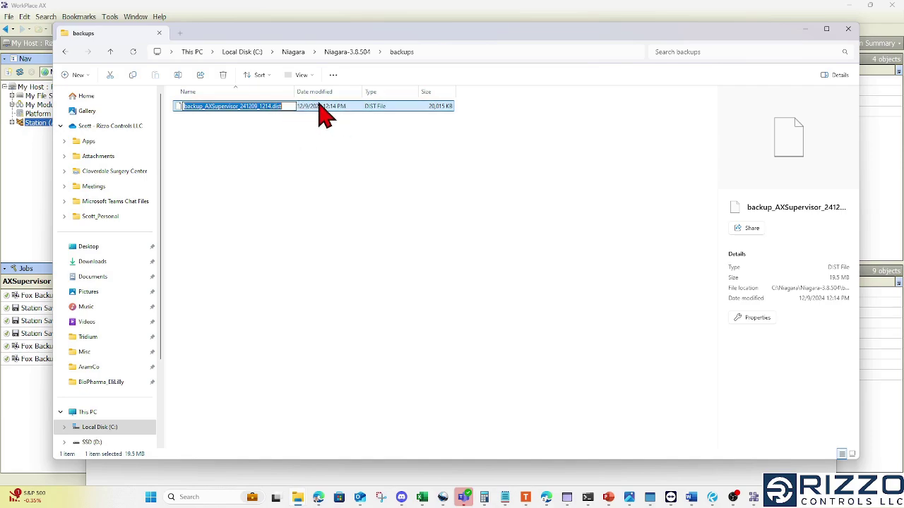
pyautogui.press('Escape')
pyautogui.click(619, 472)
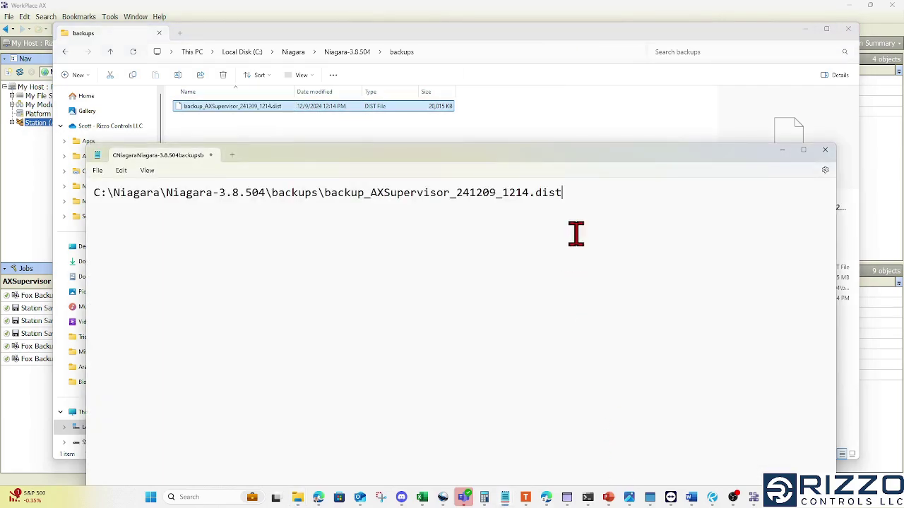
# Step: Copy the complete backup file path, including the .dist file name, from the Notepad document
pyautogui.moveTo(562, 192); pyautogui.dragTo(322, 200)
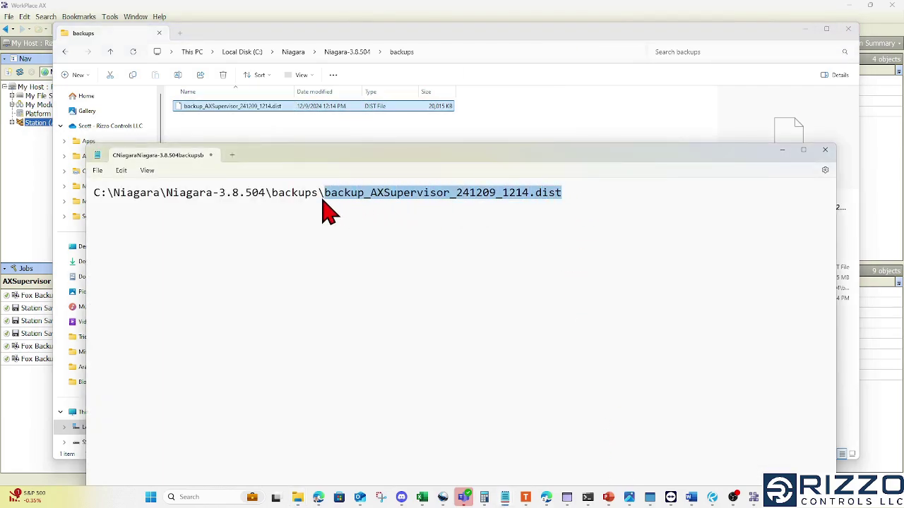
pyautogui.click(329, 202)
pyautogui.click(649, 195)
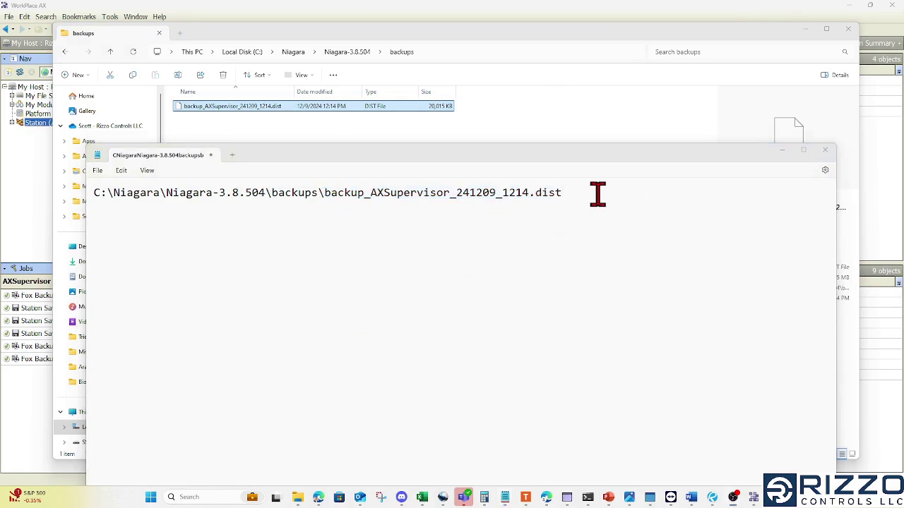
pyautogui.moveTo(597, 194); pyautogui.dragTo(84, 194)
pyautogui.hotkey('ctrl', 'c')
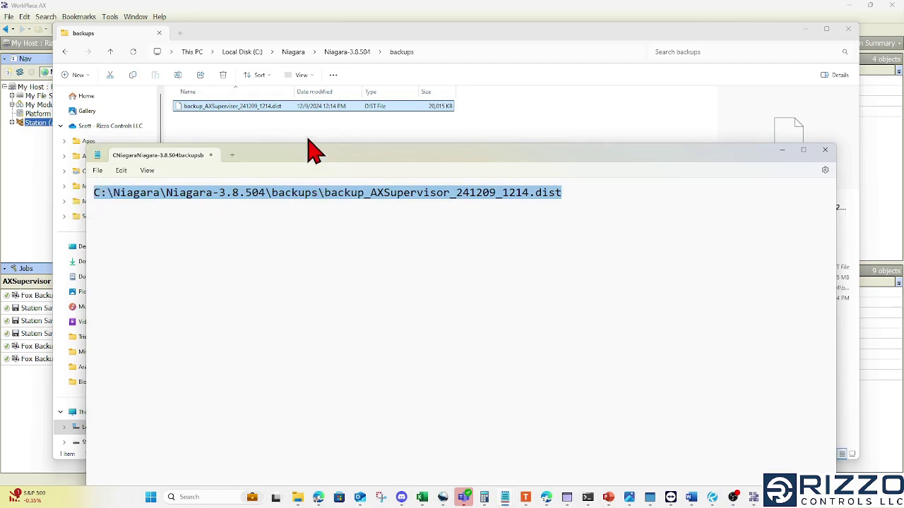
# Step: Switch to File Explorer and open the bin folder inside C:\Niagara\Niagara-4.13.3.48
pyautogui.click(293, 53)
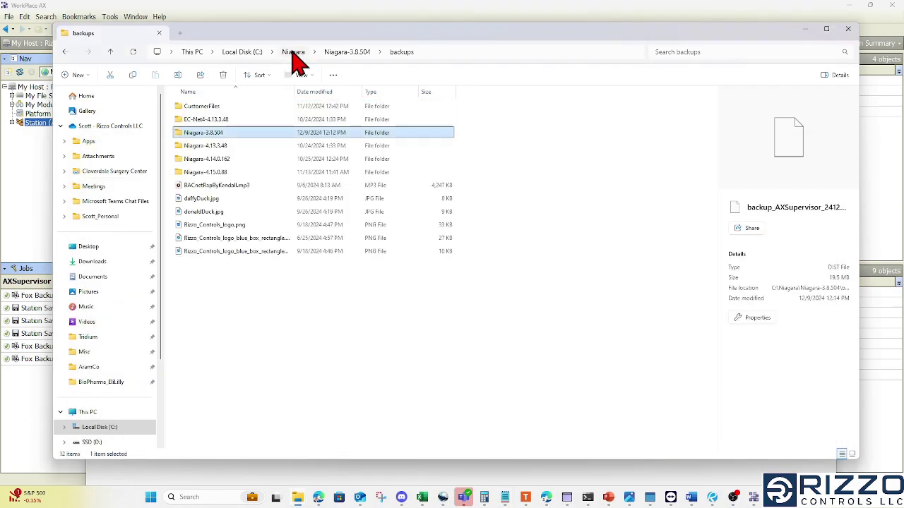
pyautogui.click(216, 146)
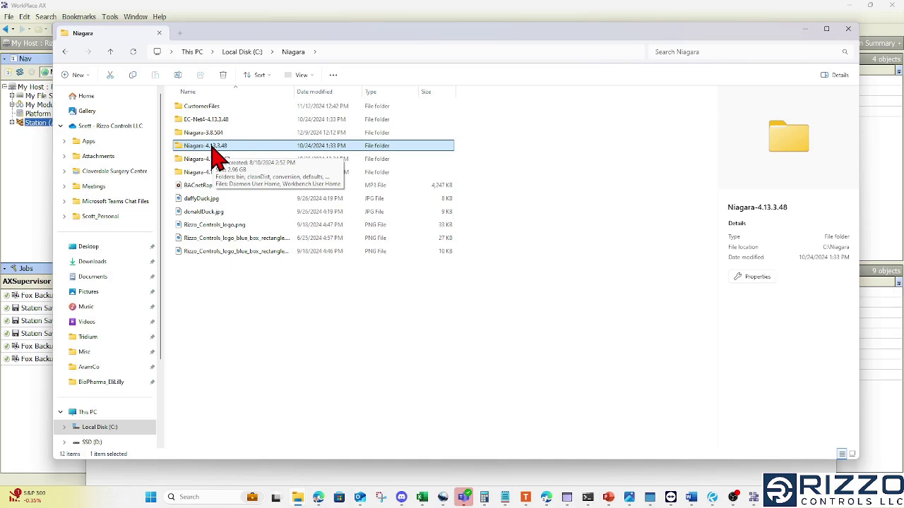
pyautogui.doubleClick(217, 157)
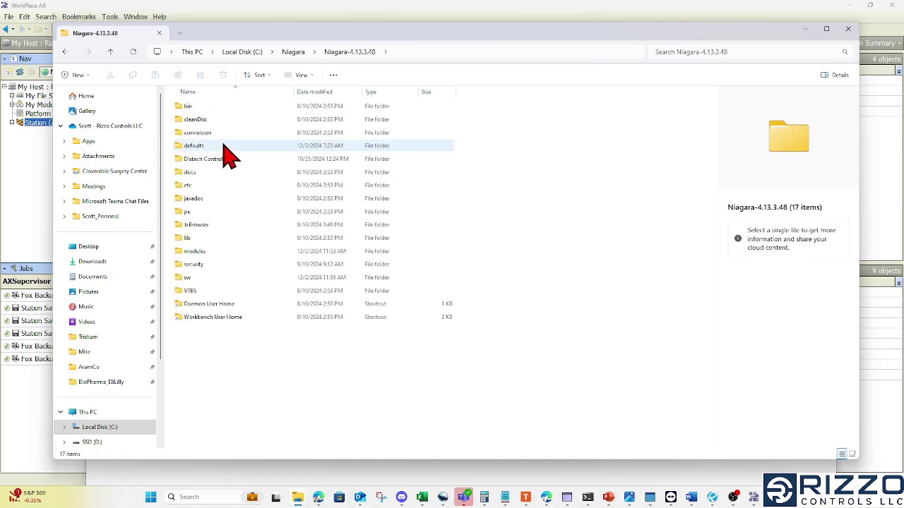
pyautogui.doubleClick(188, 106)
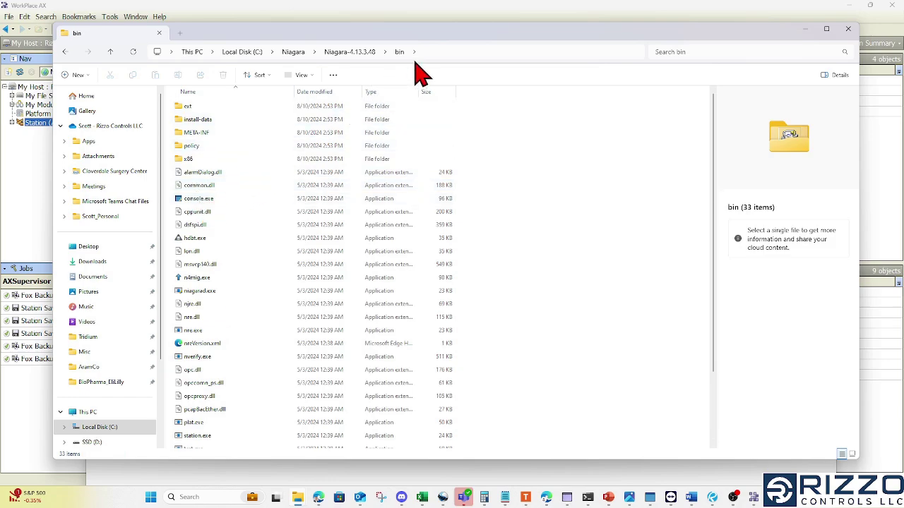
# Step: Launch console.exe and run n4mig C:\Niagara\Niagara-3.8.504\backups\backup_AXSupervisor_241209_1214.dist in the Niagara Command Line
pyautogui.click(200, 200)
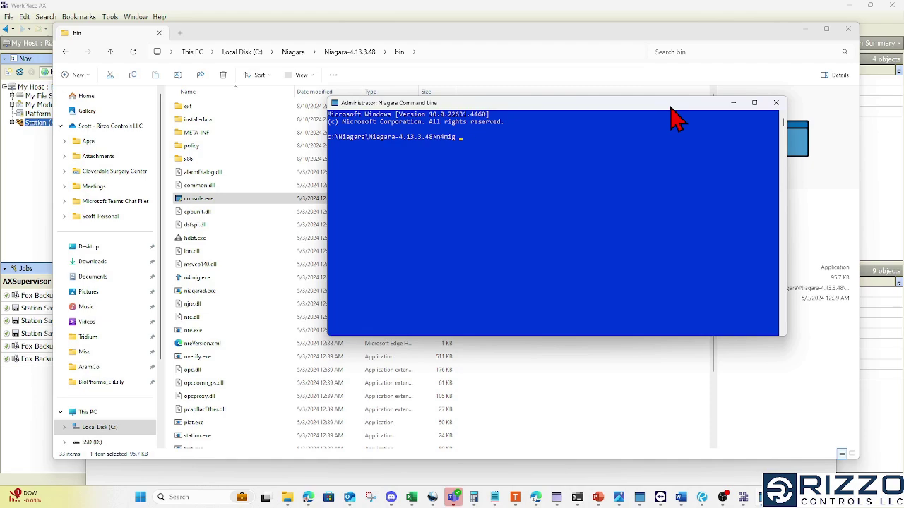
pyautogui.hotkey('ctrl', 'v')
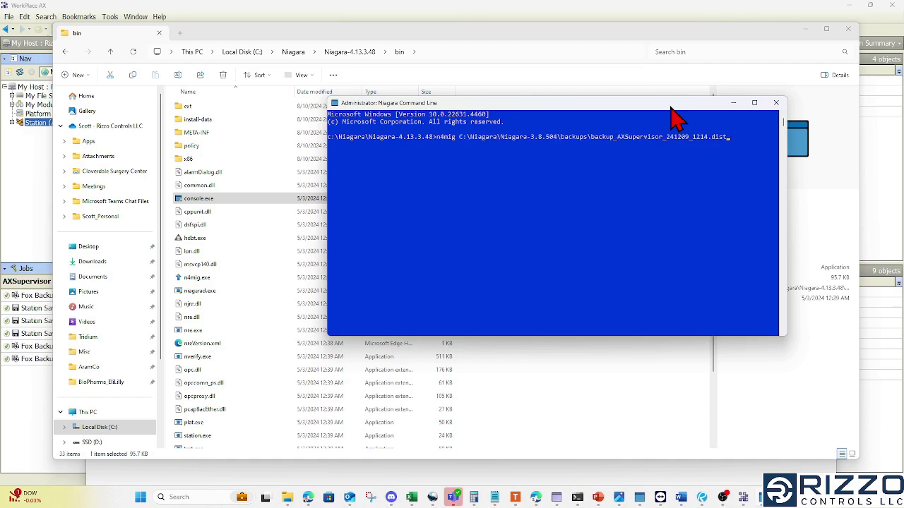
pyautogui.click(459, 137)
pyautogui.moveTo(460, 138); pyautogui.dragTo(724, 145)
pyautogui.click(734, 137)
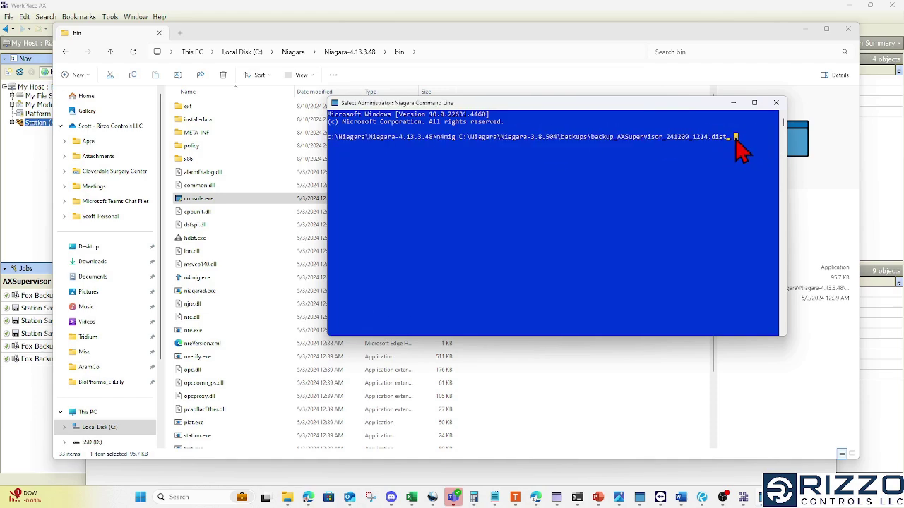
pyautogui.press('Escape')
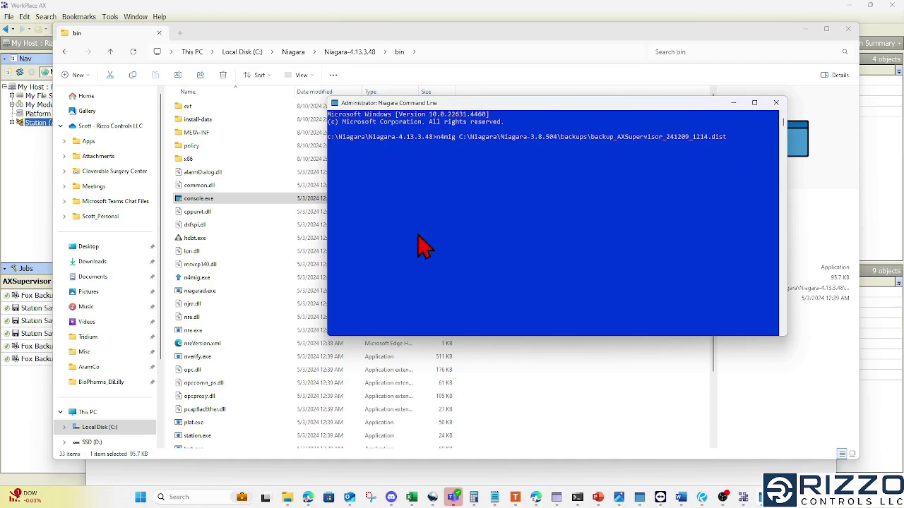
pyautogui.press('Return')
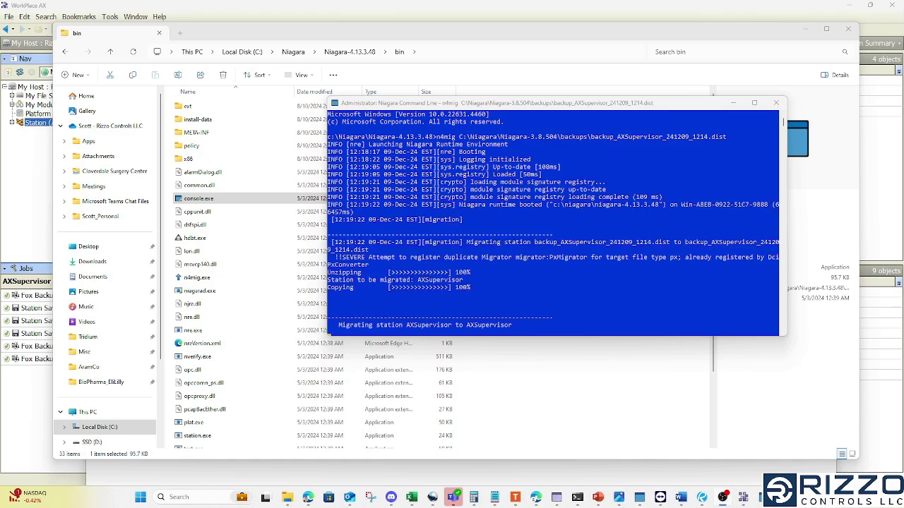
# Step: Select the default Supervisor migration template by answering s, and let the AXSupervisor station migration run
pyautogui.press('Return')
pyautogui.press('Return')
pyautogui.press('Return')
pyautogui.press('Return')
pyautogui.press('Return')
pyautogui.press('Return')
pyautogui.press('Return')
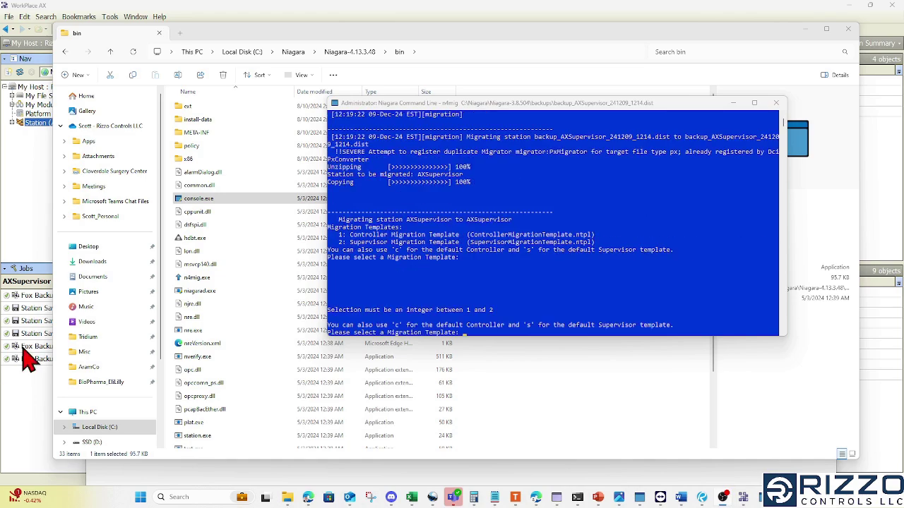
pyautogui.click(503, 333)
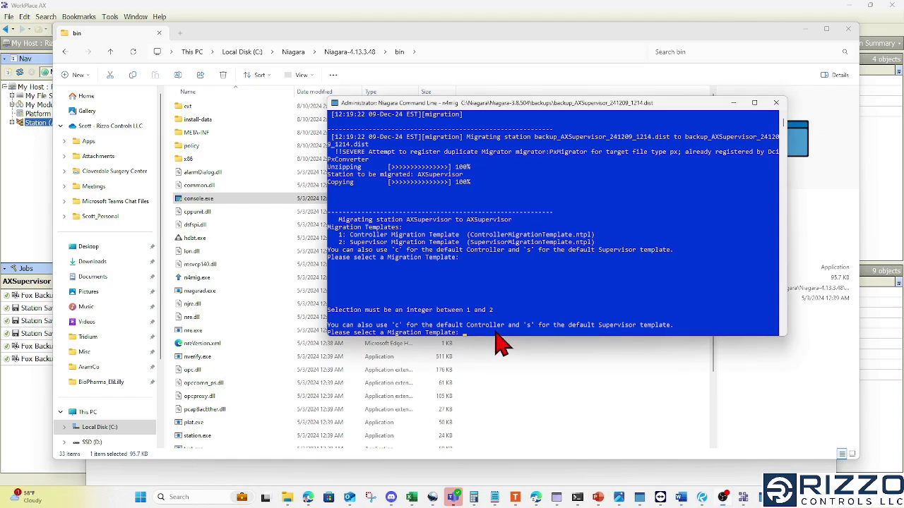
pyautogui.write('s')
pyautogui.press('Return')
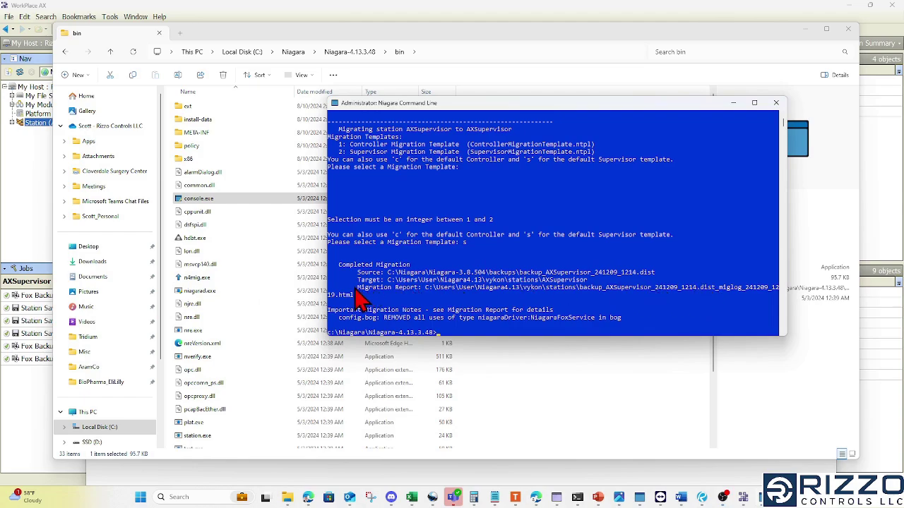
# Step: Examine the completed migration output for the migration report path, the target path and the migrated station's folder name
pyautogui.moveTo(356, 288); pyautogui.dragTo(530, 297)
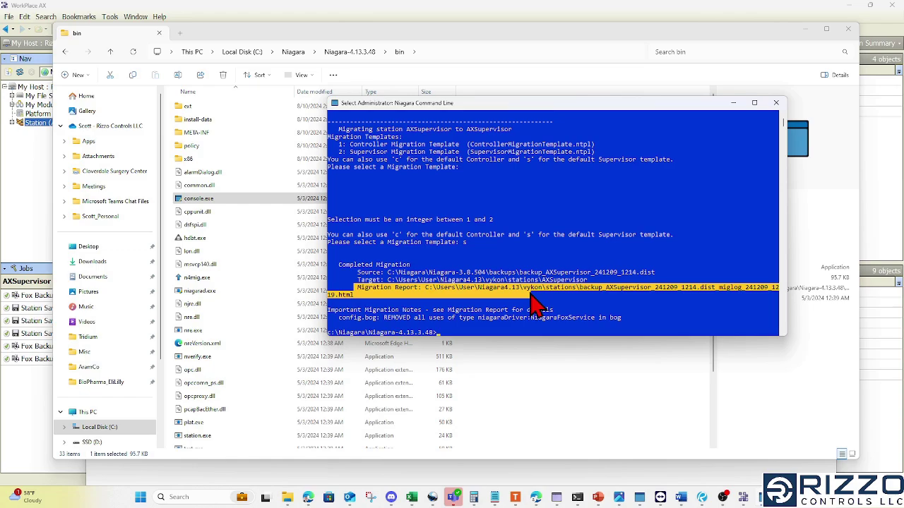
pyautogui.moveTo(356, 281); pyautogui.dragTo(595, 285)
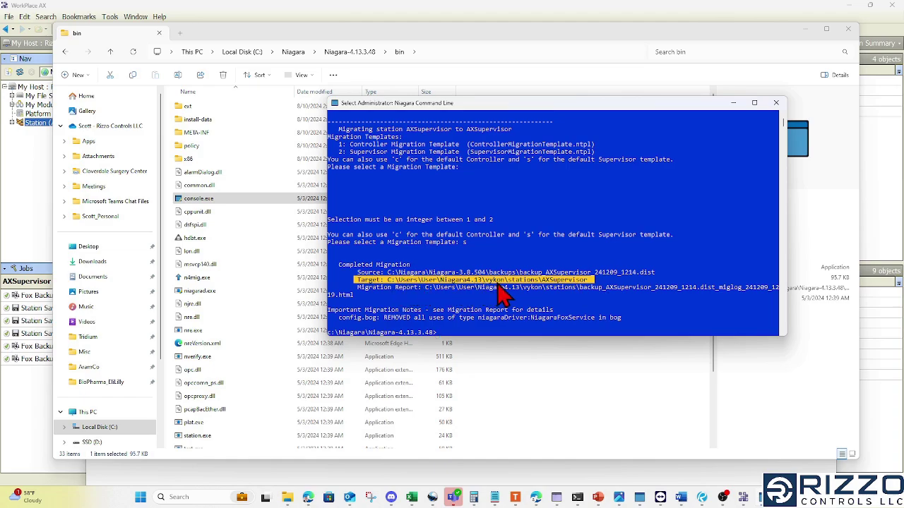
pyautogui.click(589, 280)
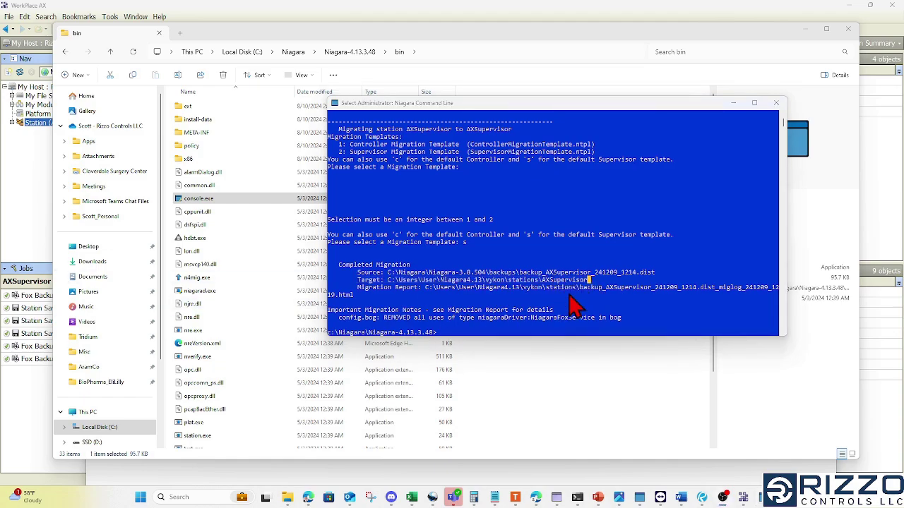
pyautogui.hotkey('shift', 'Left')
pyautogui.hotkey('shift', 'Left')
pyautogui.hotkey('shift', 'Left')
pyautogui.hotkey('shift', 'Left')
pyautogui.hotkey('shift', 'Left')
pyautogui.hotkey('shift', 'Left')
pyautogui.hotkey('shift', 'Left')
pyautogui.hotkey('shift', 'Left')
pyautogui.hotkey('shift', 'Left')
pyautogui.hotkey('shift', 'Left')
pyautogui.hotkey('shift', 'Left')
pyautogui.hotkey('shift', 'Left')
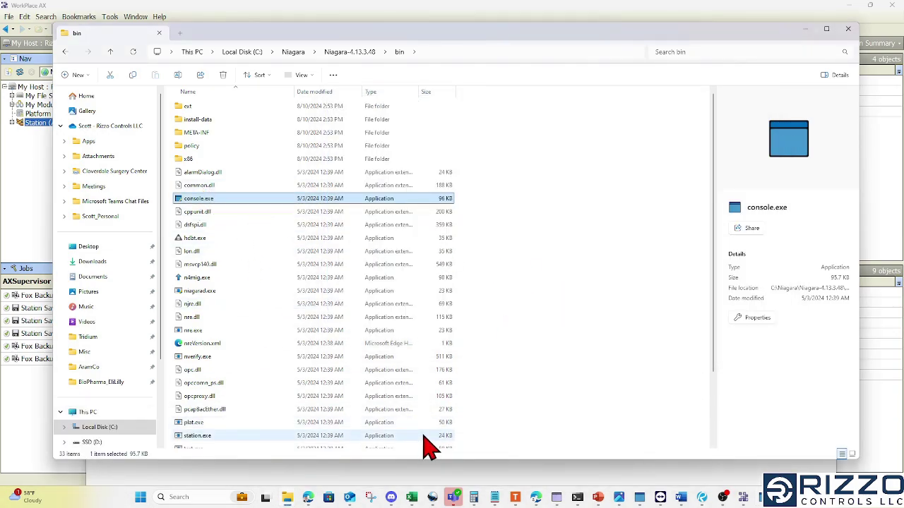
# Step: Return to the Niagara Command Line and run plat installdaemon to install the 4.13.3.48 platform daemon
pyautogui.click(428, 498)
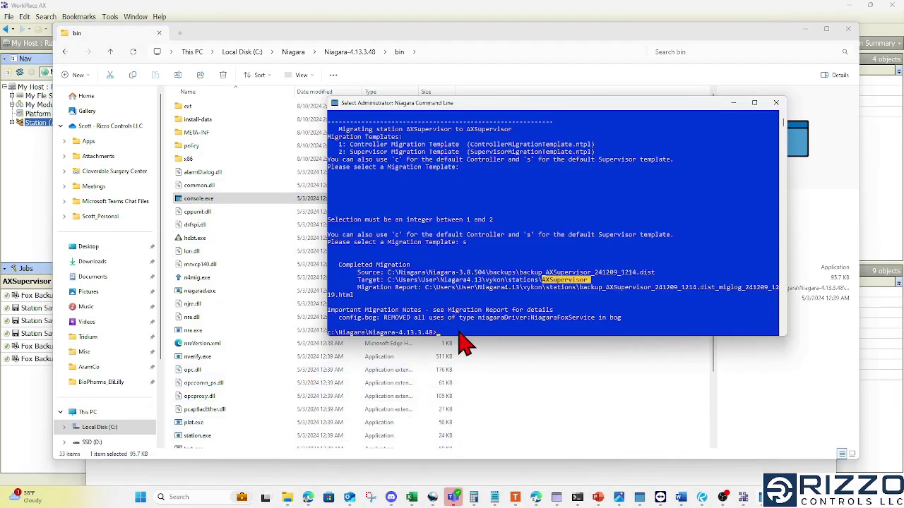
pyautogui.write('plat ins')
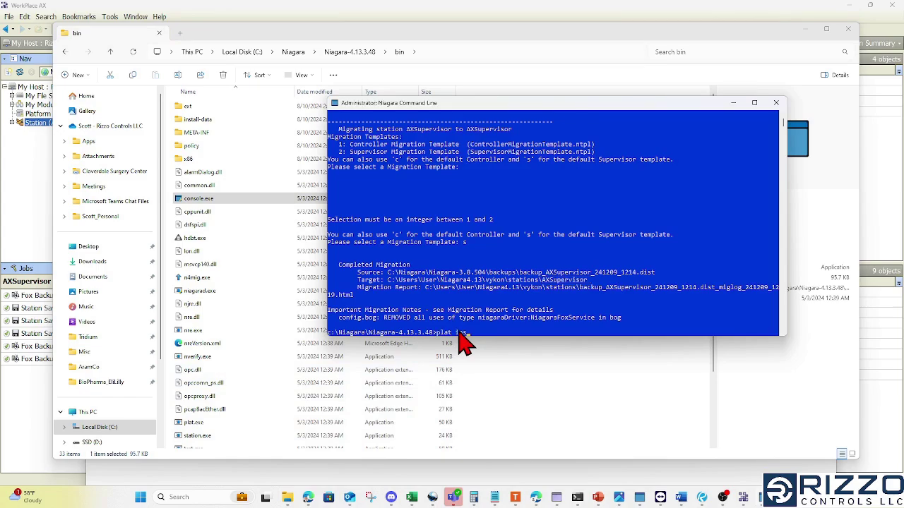
pyautogui.write('talldaemon')
pyautogui.press('Return')
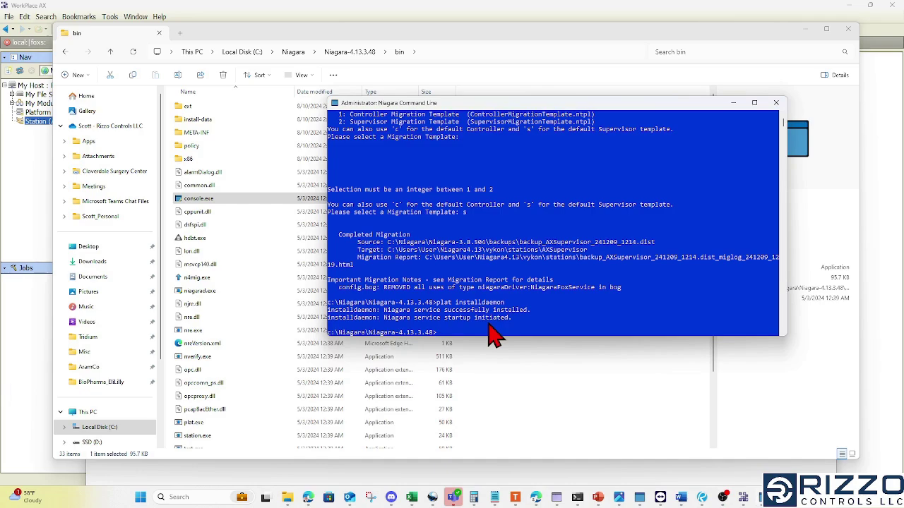
pyautogui.press('Return')
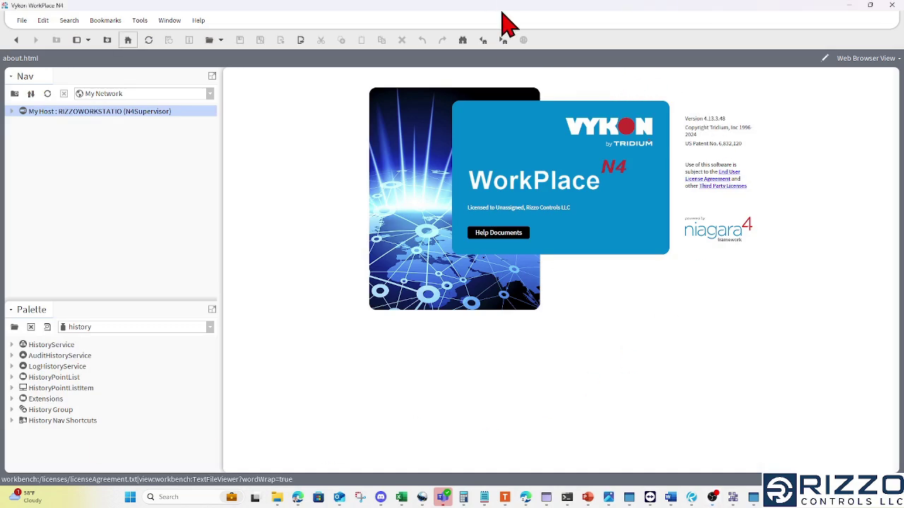
# Step: In Vykon WorkPlace N4, open a TLS platform connection to My Host on port 5011 and open the Station Copier
pyautogui.rightClick(101, 111)
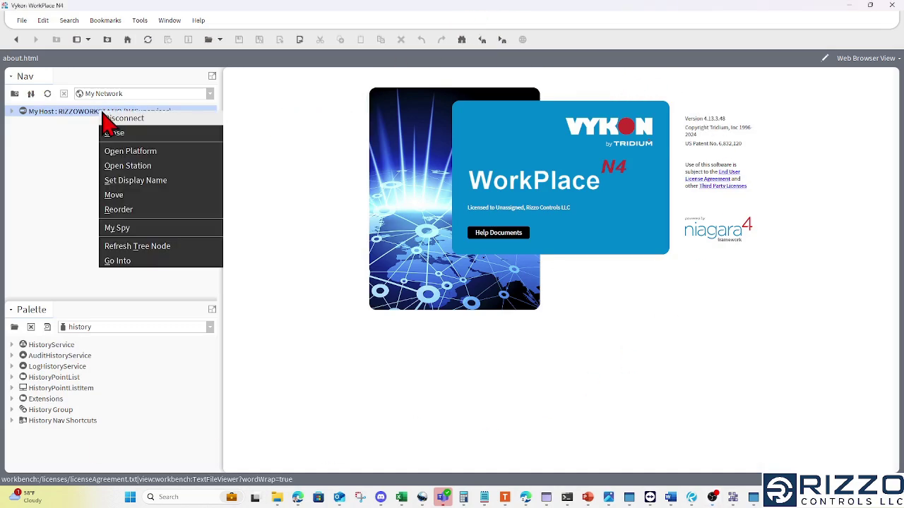
pyautogui.click(146, 153)
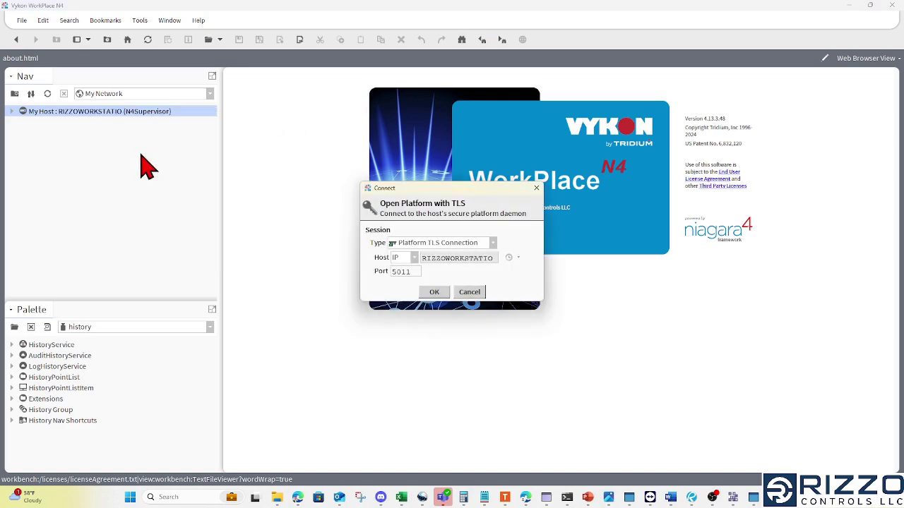
pyautogui.press('Return')
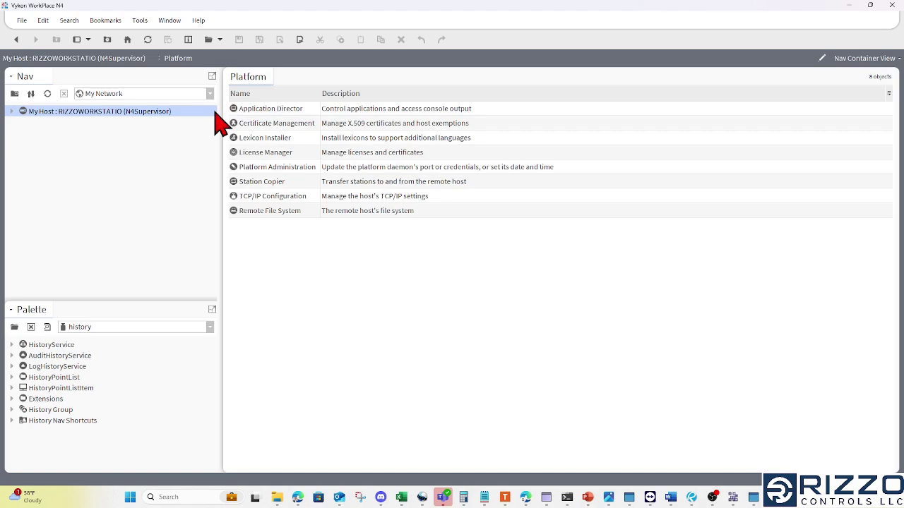
pyautogui.doubleClick(272, 182)
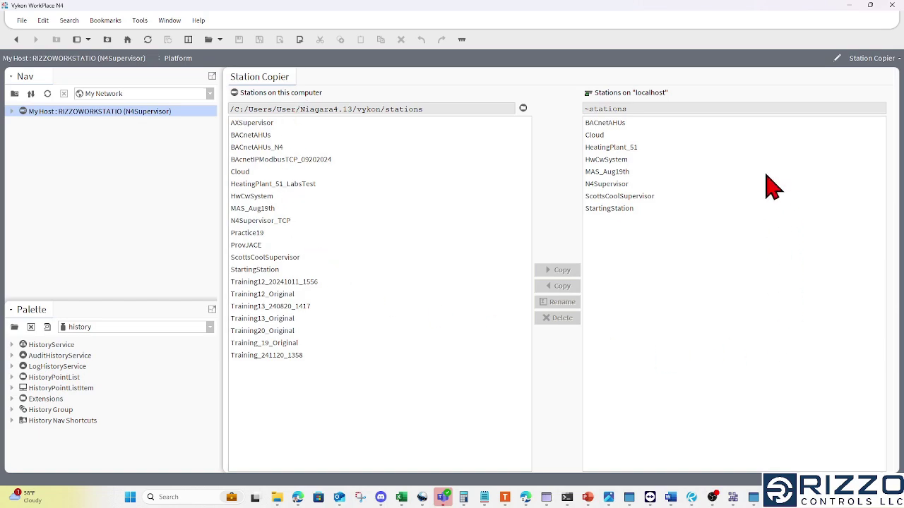
# Step: Start copying the local AXSupervisor station to localhost, naming the new station AXSupervisor_Migd
pyautogui.click(253, 124)
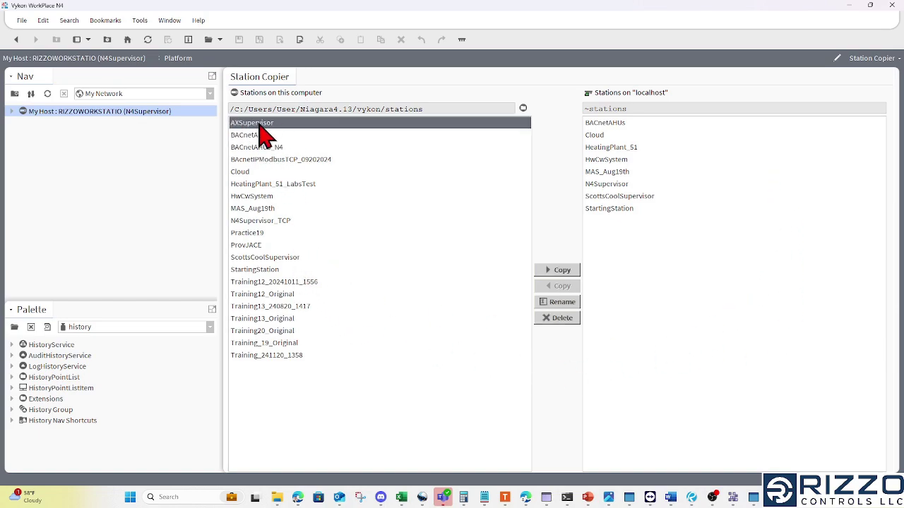
pyautogui.click(555, 271)
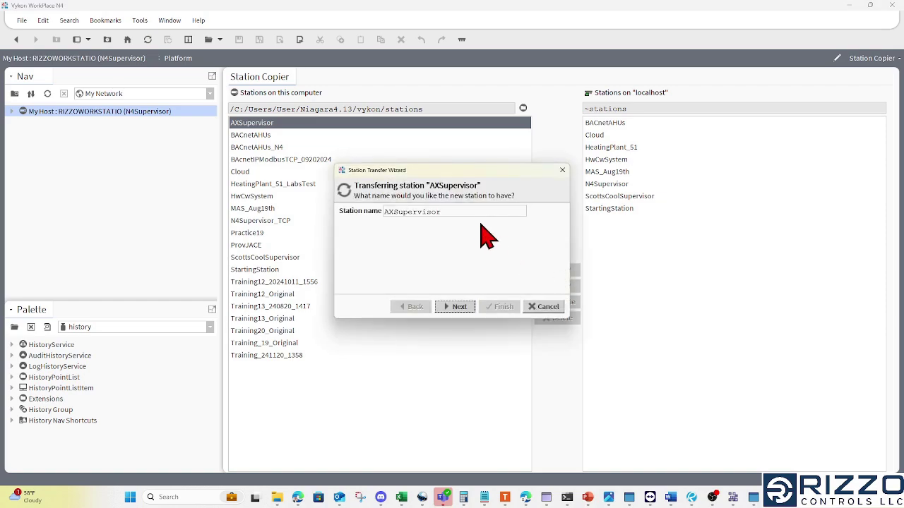
pyautogui.moveTo(468, 210); pyautogui.dragTo(364, 217)
pyautogui.click(460, 214)
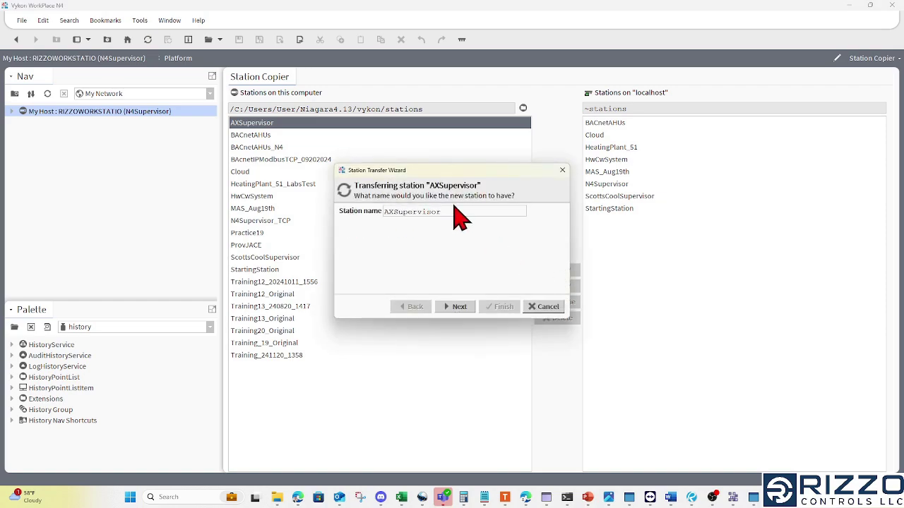
pyautogui.click(390, 213)
pyautogui.write('_Migd')
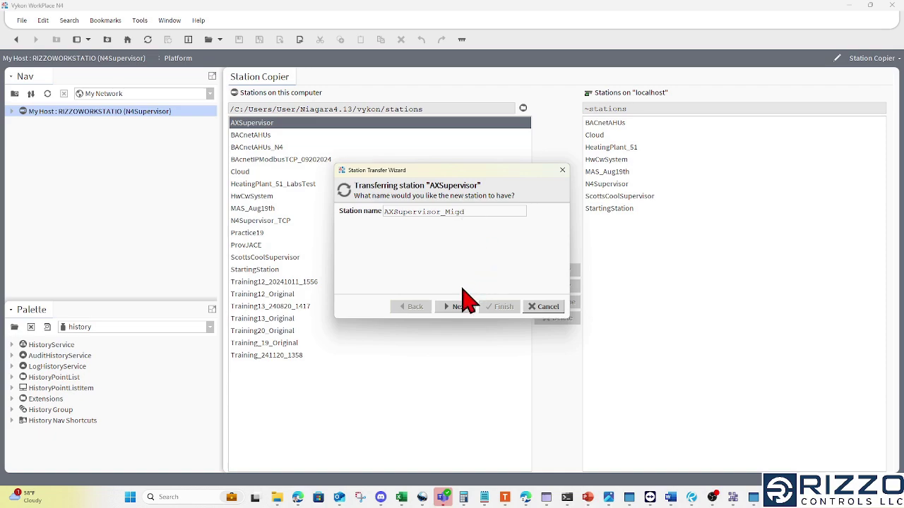
pyautogui.click(451, 309)
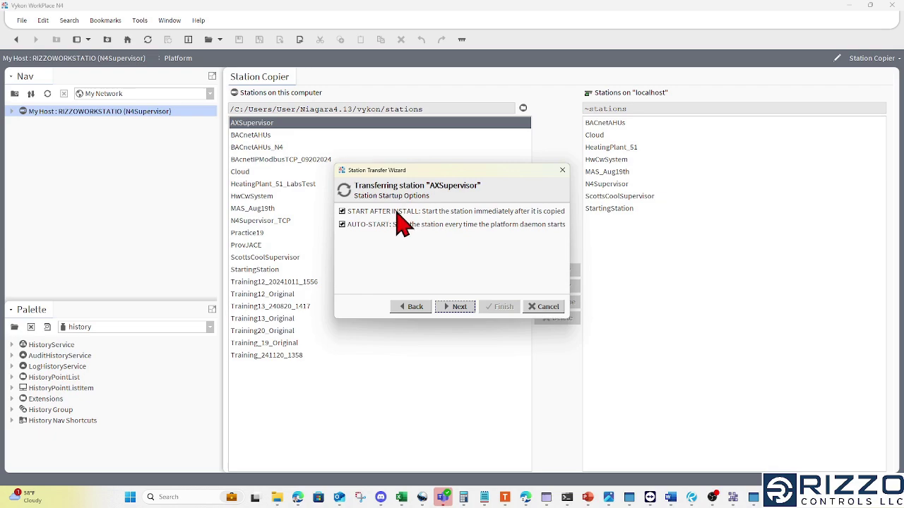
# Step: Disable auto-start while keeping start after install, complete the station transfer, and open the Application Director
pyautogui.click(358, 224)
pyautogui.click(457, 308)
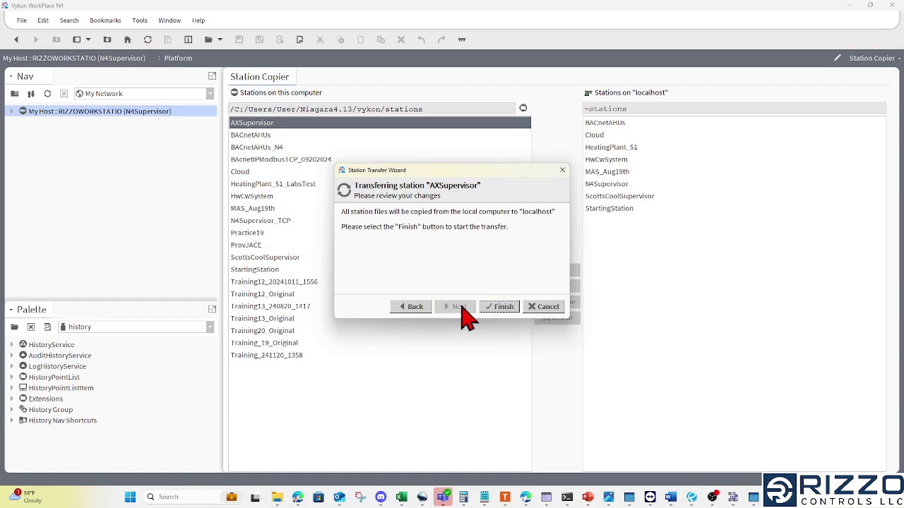
pyautogui.click(502, 307)
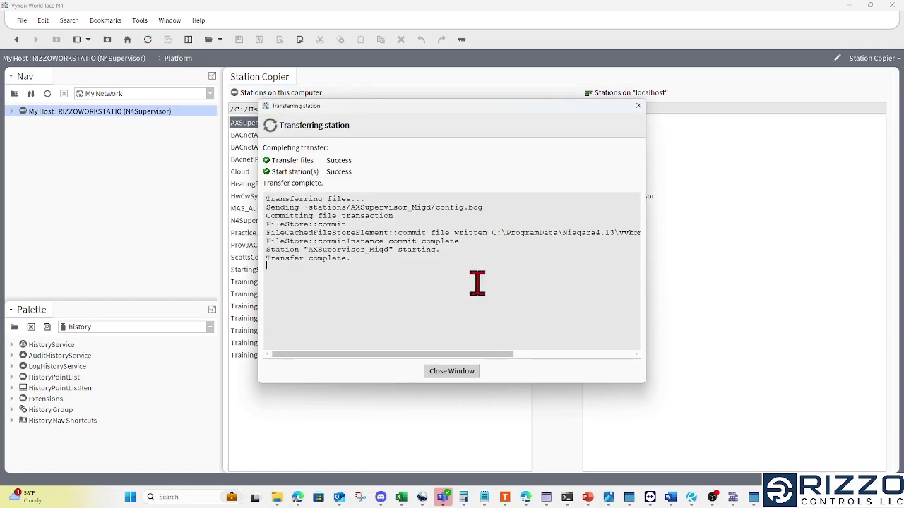
pyautogui.click(451, 372)
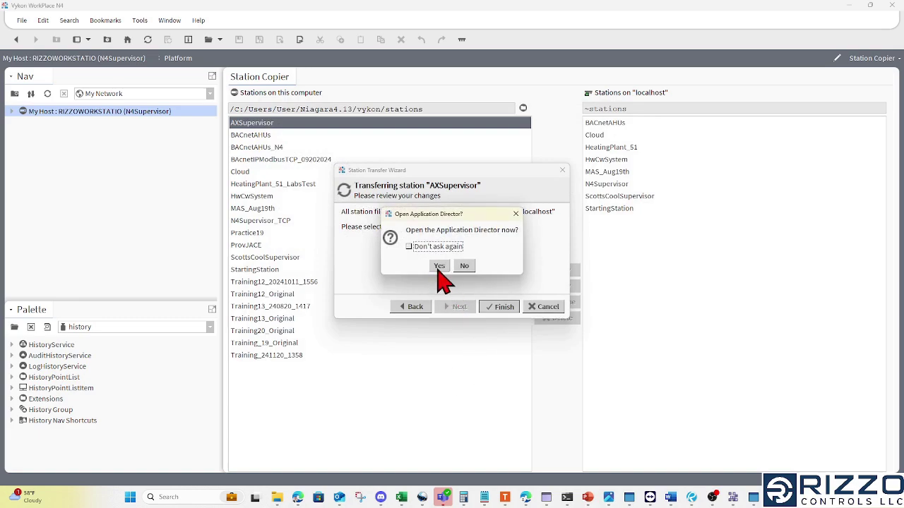
pyautogui.click(439, 267)
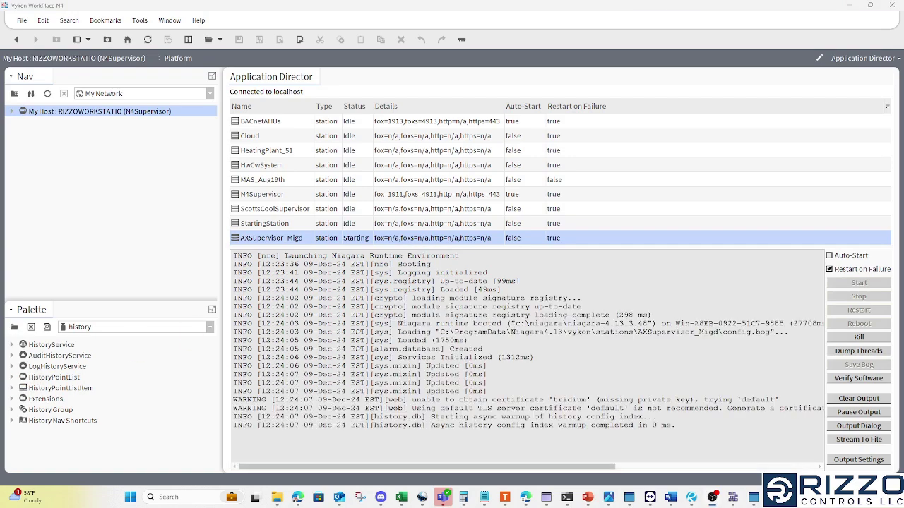
# Step: Open a TLS station connection to My Host on port 4911 and log in with the station password
pyautogui.rightClick(135, 112)
pyautogui.click(189, 173)
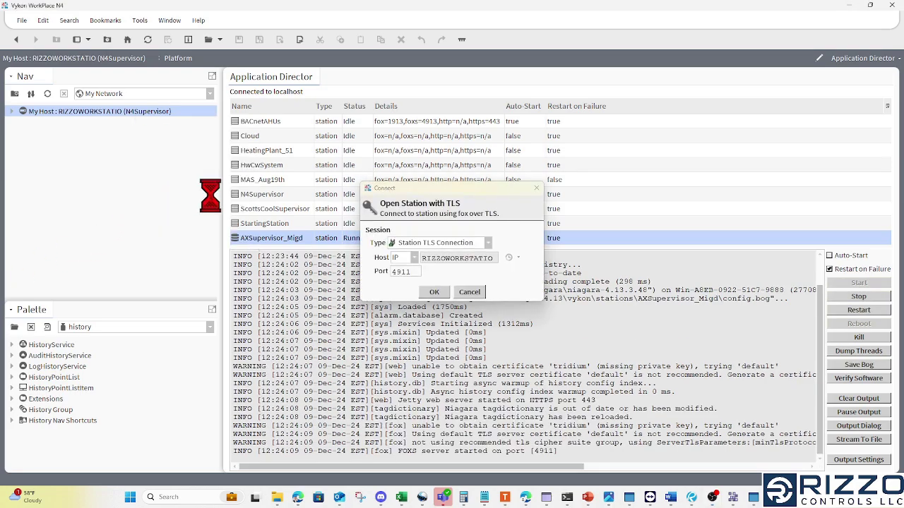
pyautogui.press('Return')
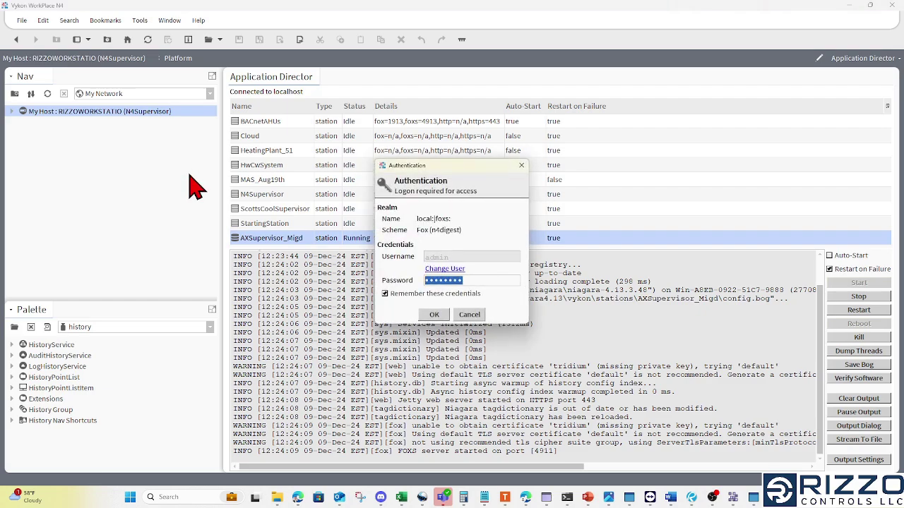
pyautogui.write('*****')
pyautogui.press('Return')
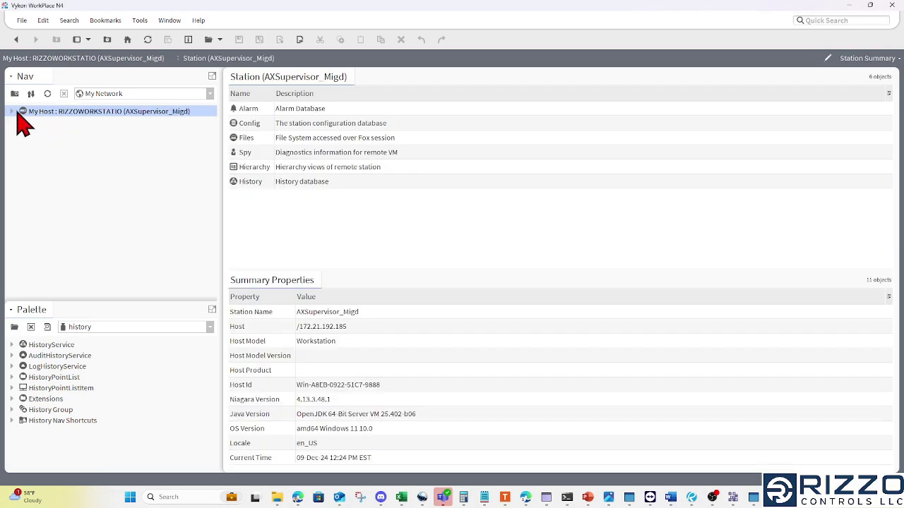
# Step: Expand My Host, the AXSupervisor_Migd station and its Config node in the navigation tree, then select the station
pyautogui.click(12, 112)
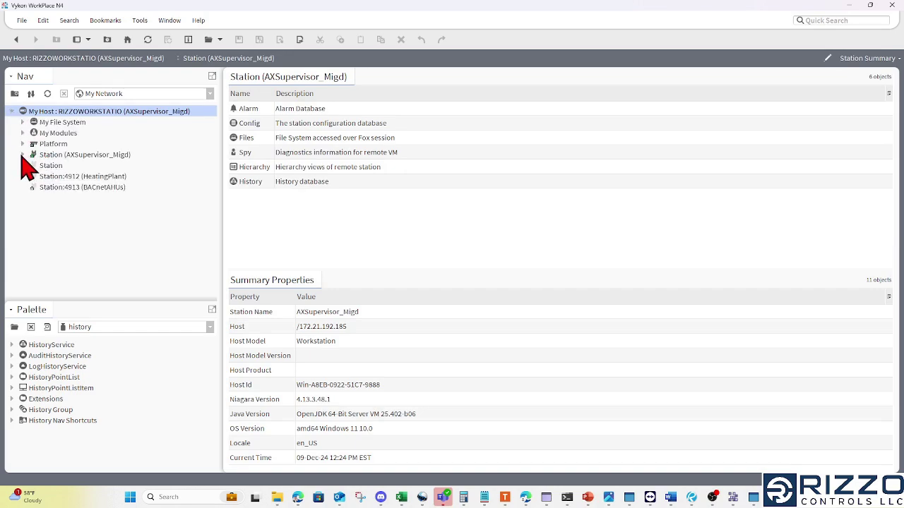
pyautogui.click(23, 154)
pyautogui.click(35, 177)
pyautogui.click(110, 158)
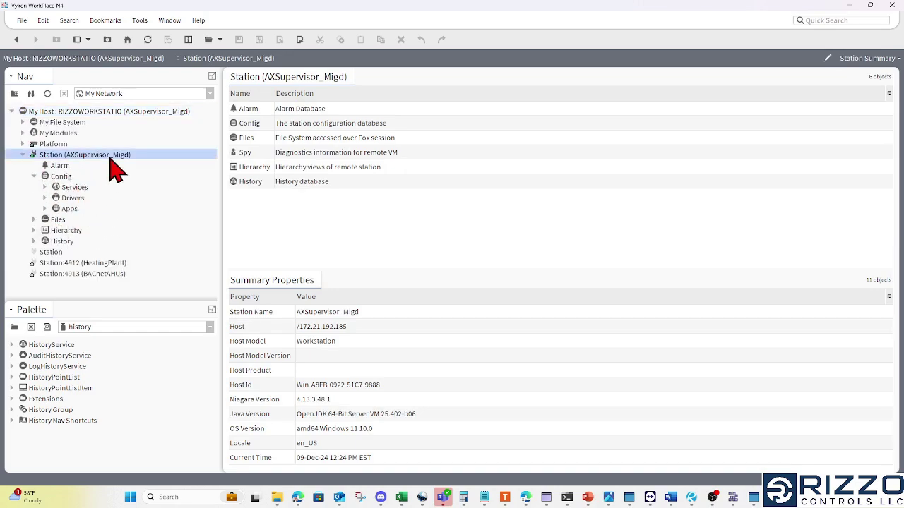